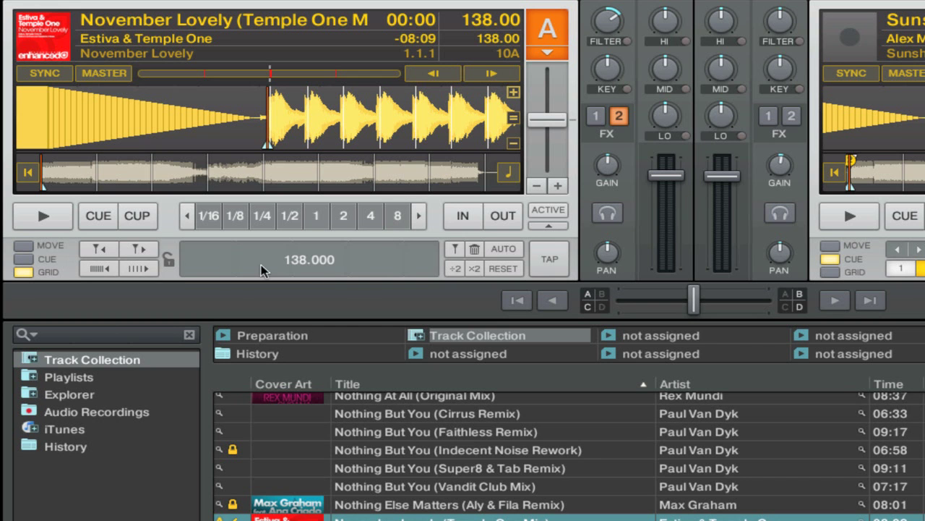
left_click(548, 226)
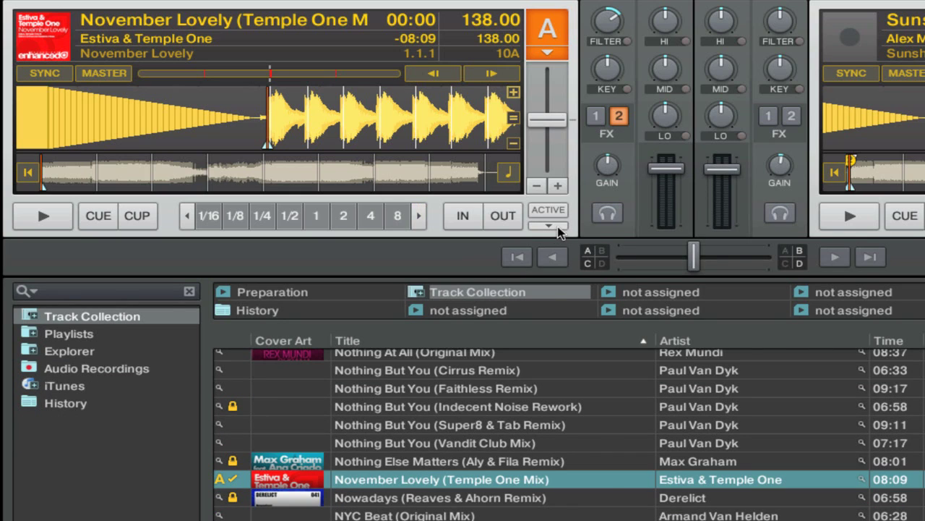
left_click(550, 226)
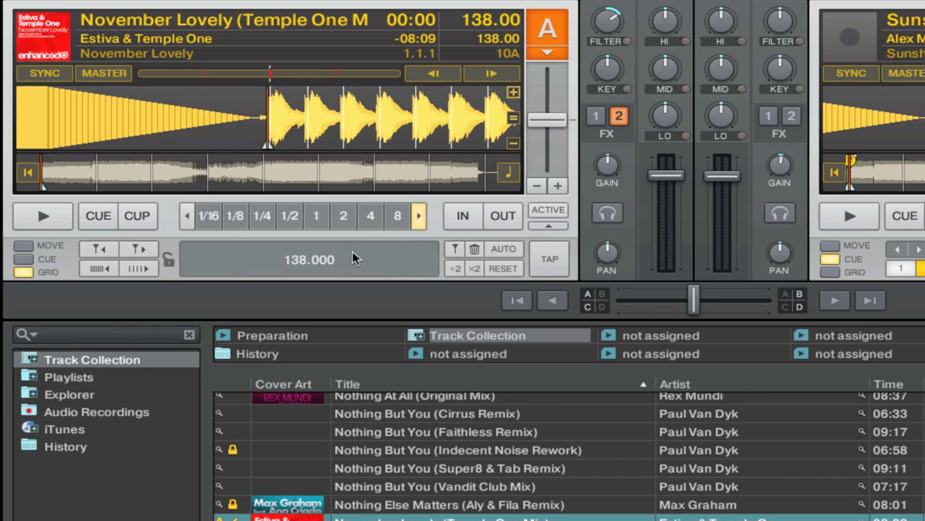
left_click(25, 260)
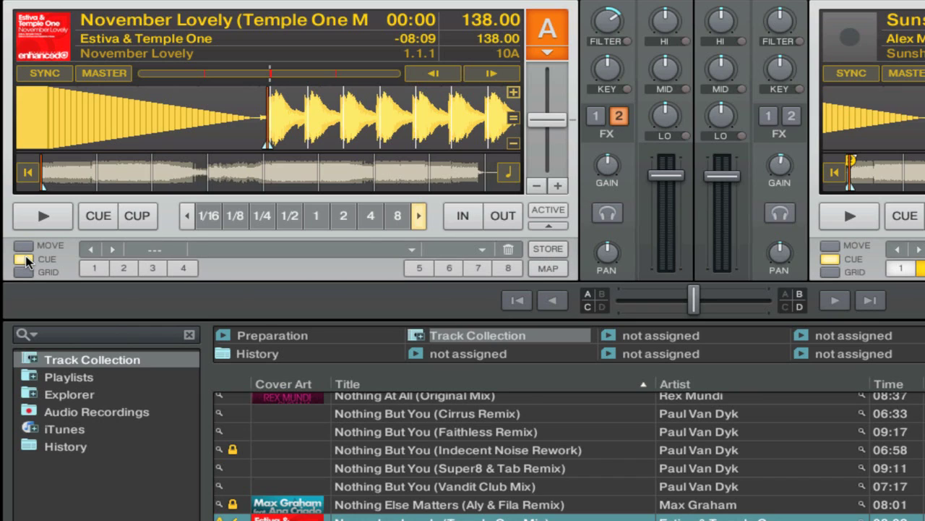
left_click(29, 271)
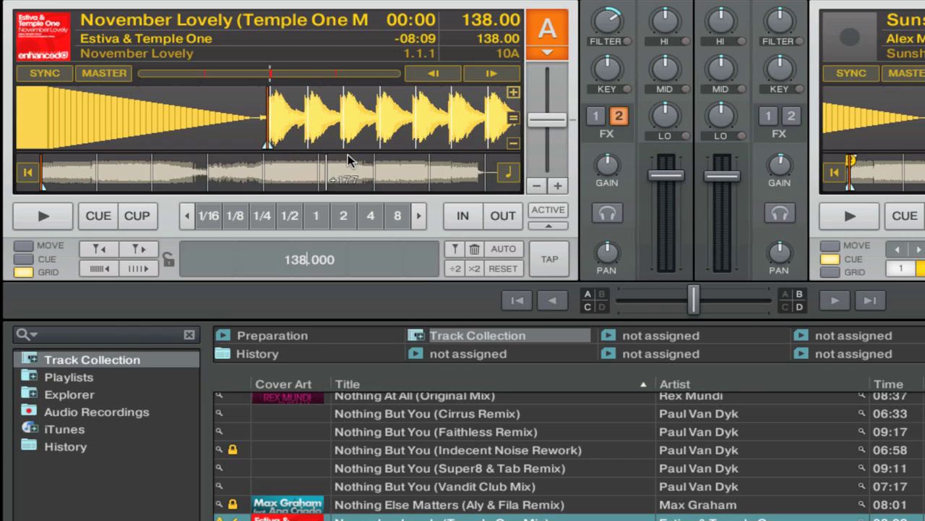
left_click_drag(293, 143, 306, 144)
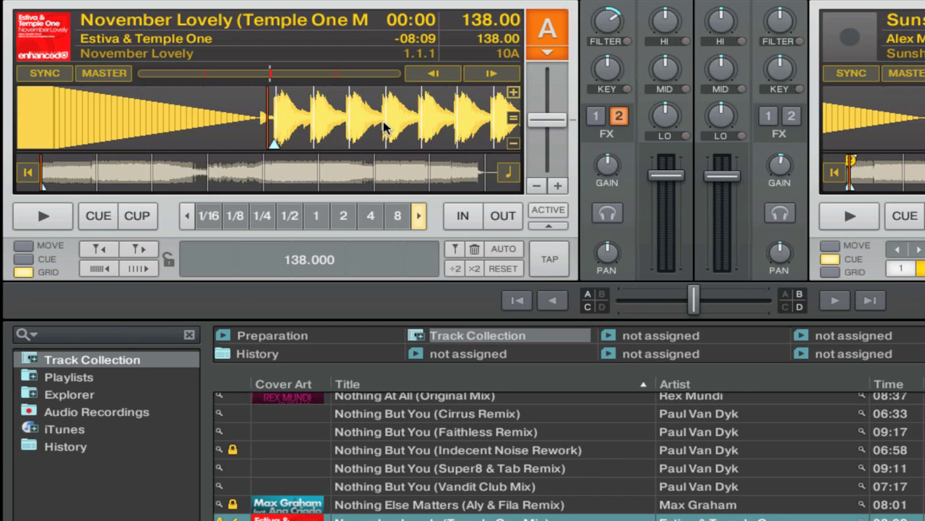
left_click_drag(385, 128, 371, 130)
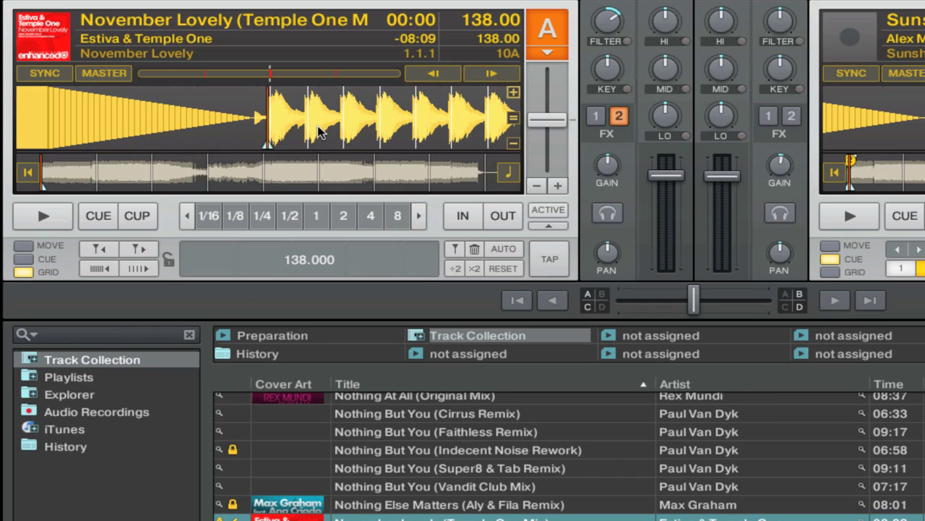
Step: Replace the first grid marker with one on November Lovely's first kick, keeping 138.000 BPM
left_click(452, 253)
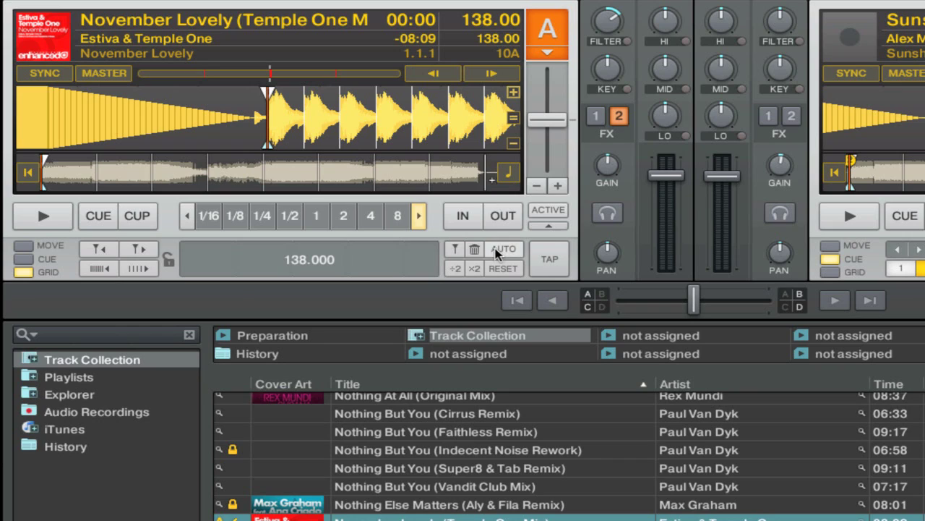
left_click(474, 249)
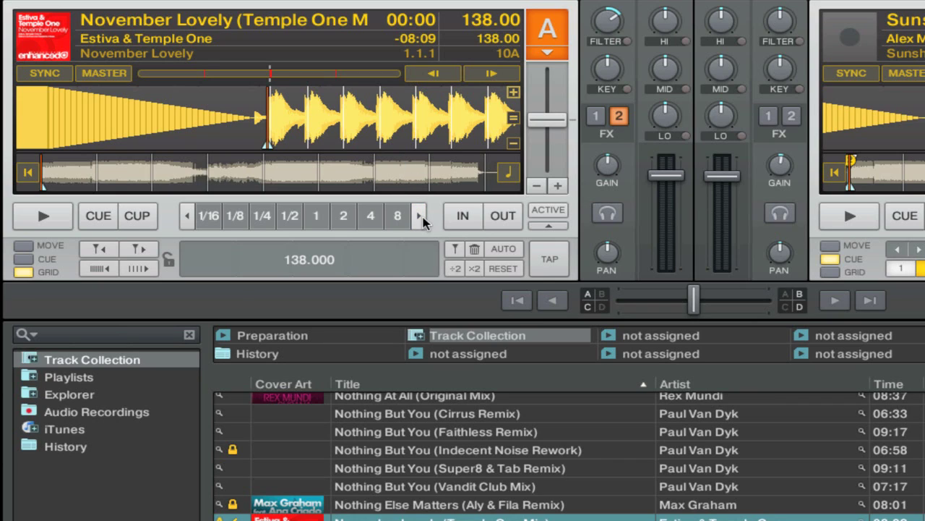
left_click(455, 250)
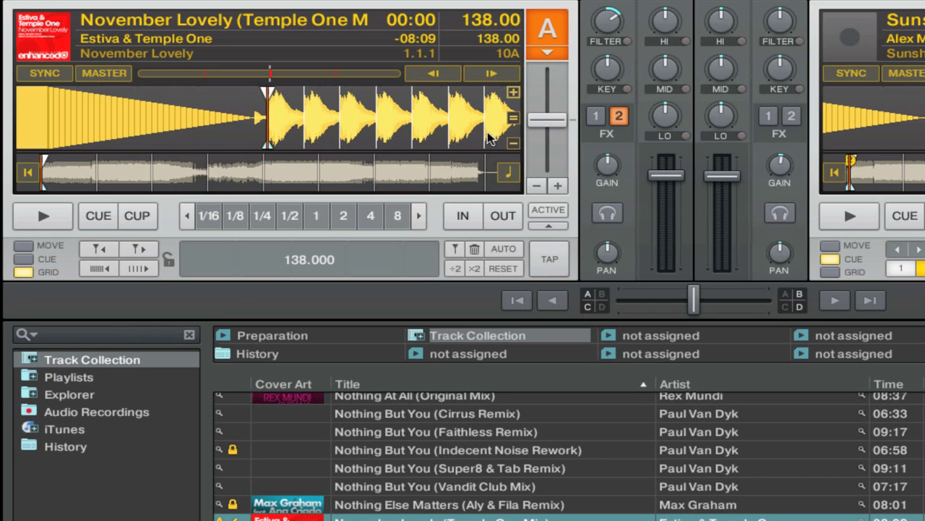
Step: Nudge November Lovely forward and let it play past 00:28, checking grid lines against the kicks
left_click_drag(498, 136, 155, 133)
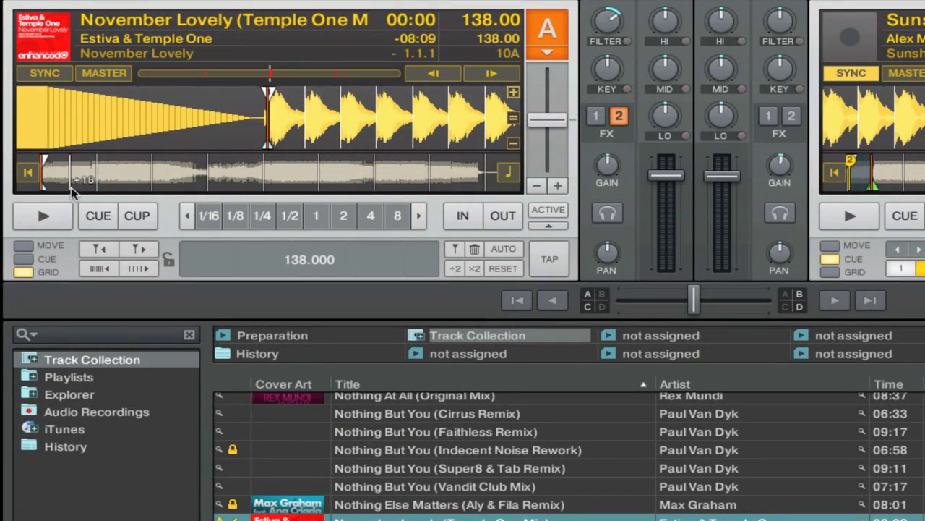
Step: Check grid alignment at 00:40, 01:16, 02:31, near 07:23 and back at 06:54
left_click(78, 186)
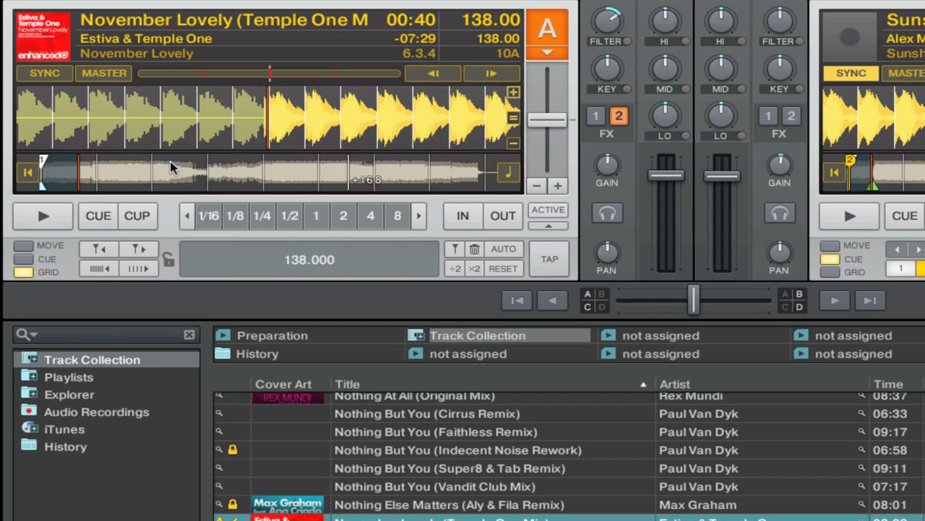
left_click(114, 186)
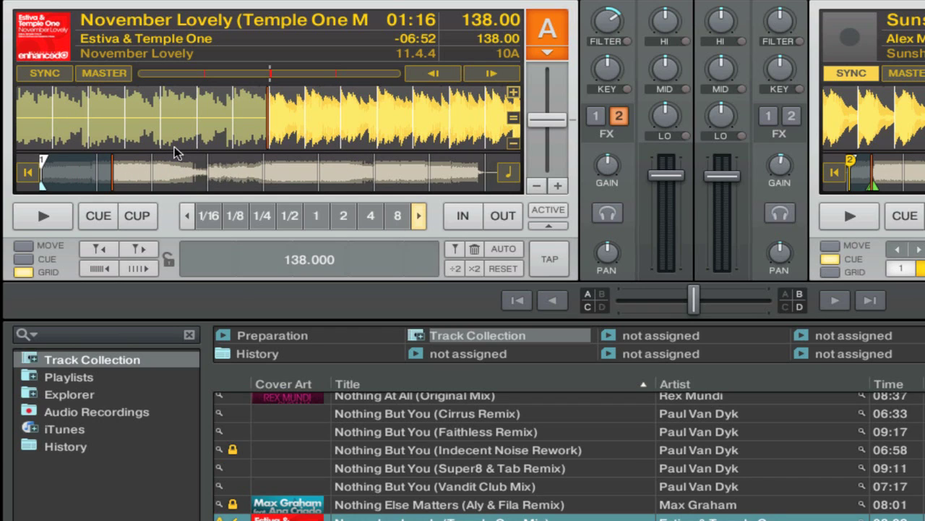
left_click(182, 185)
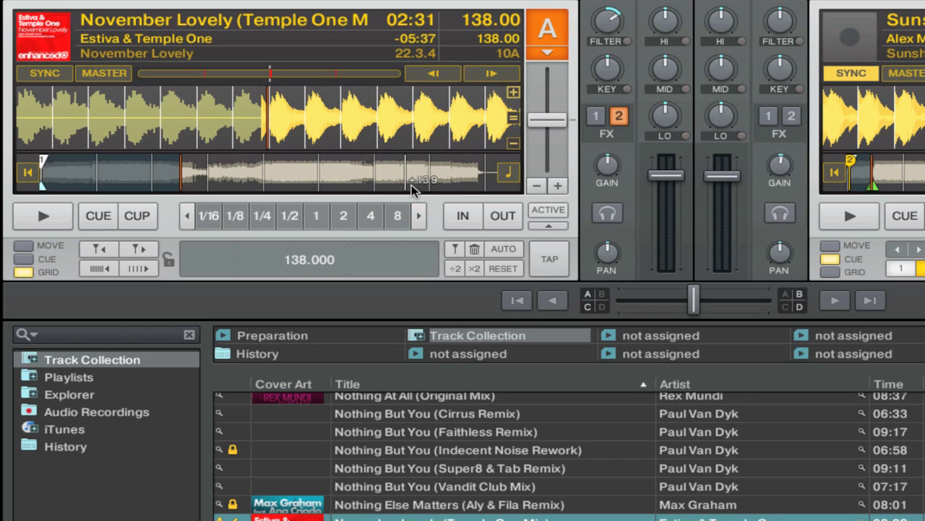
left_click(436, 182)
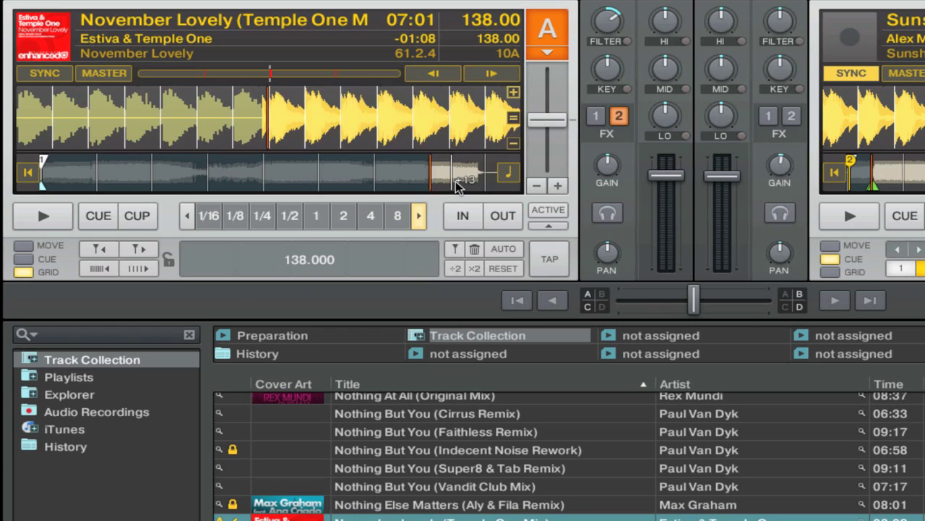
left_click(454, 185)
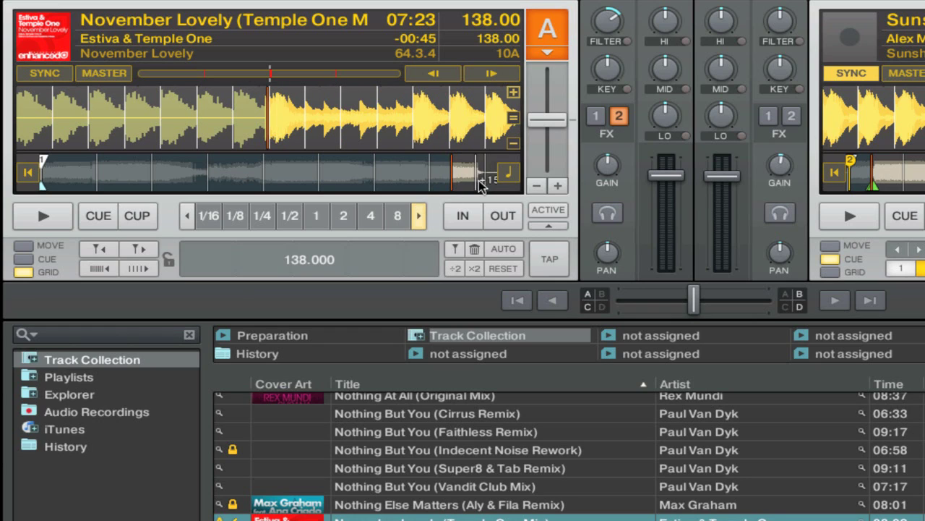
left_click(471, 182)
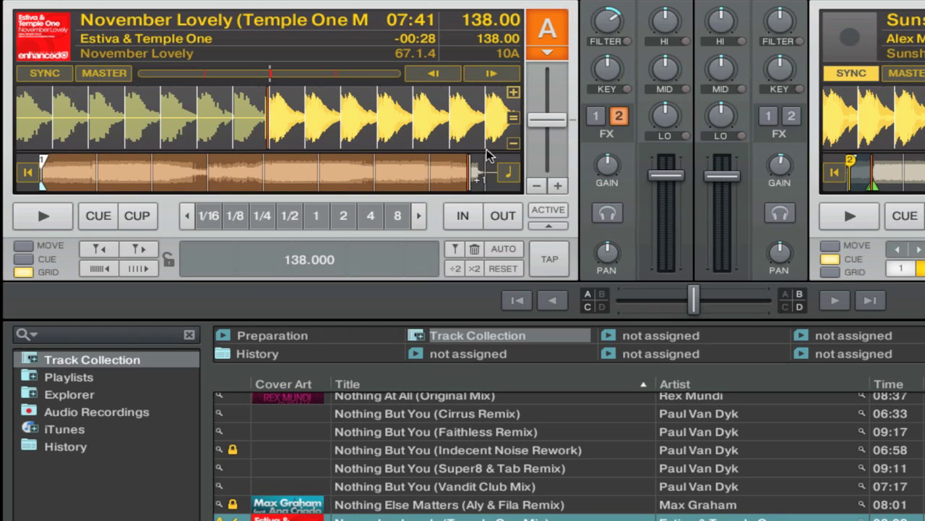
left_click(479, 185)
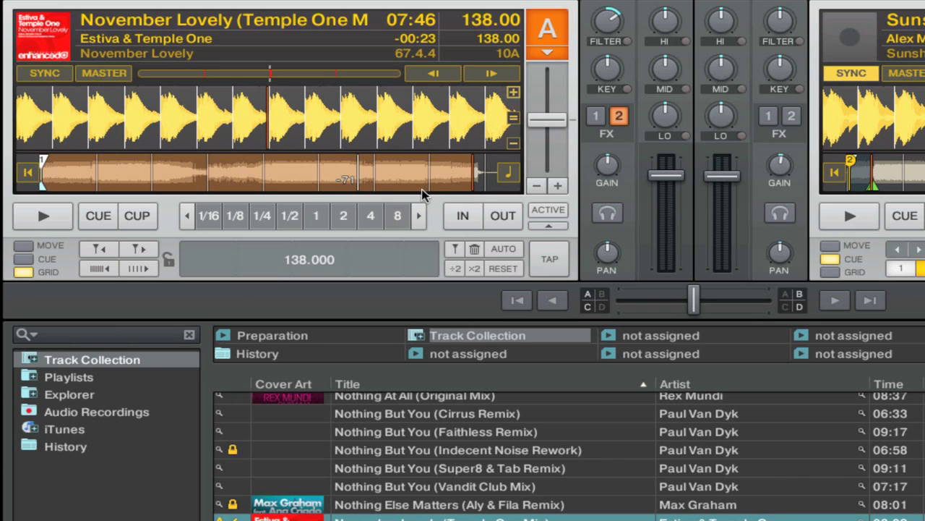
left_click(423, 177)
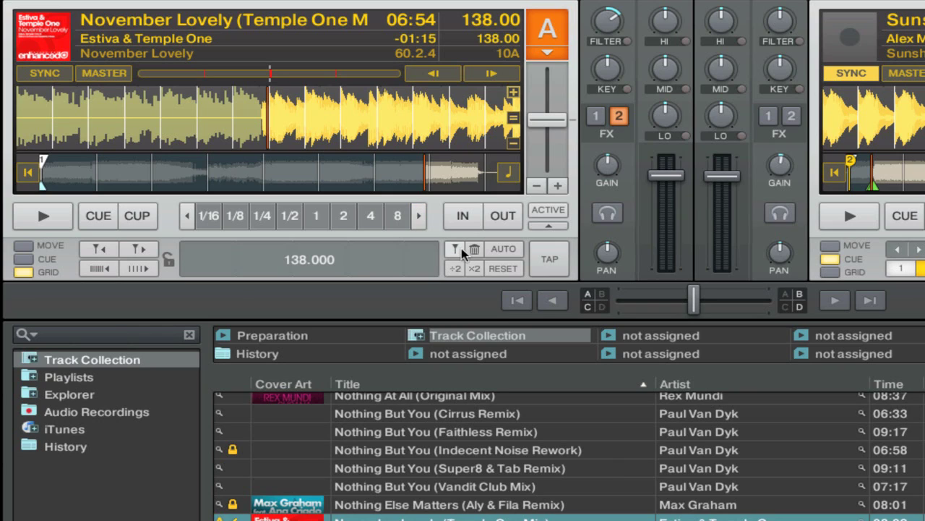
Step: Return deck A to 02:00 and bring the 16-beat loop size into view
left_click(152, 185)
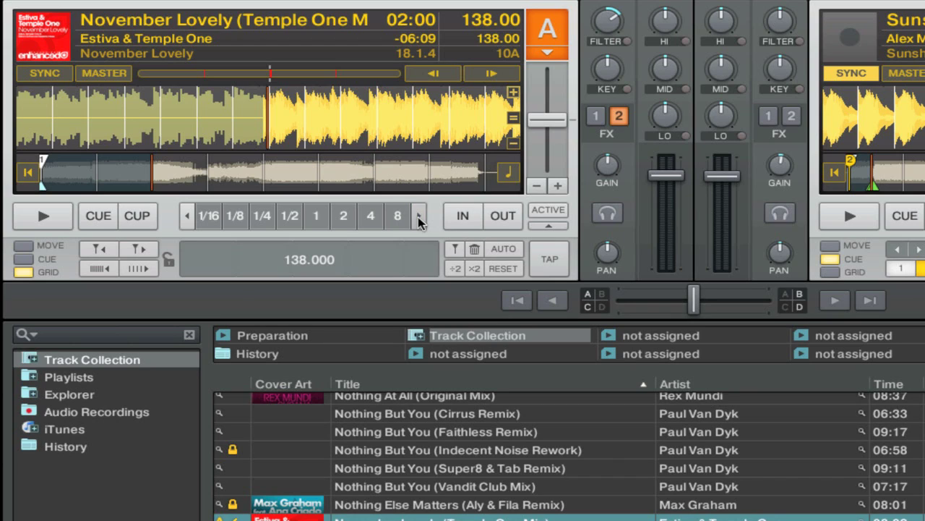
left_click(418, 217)
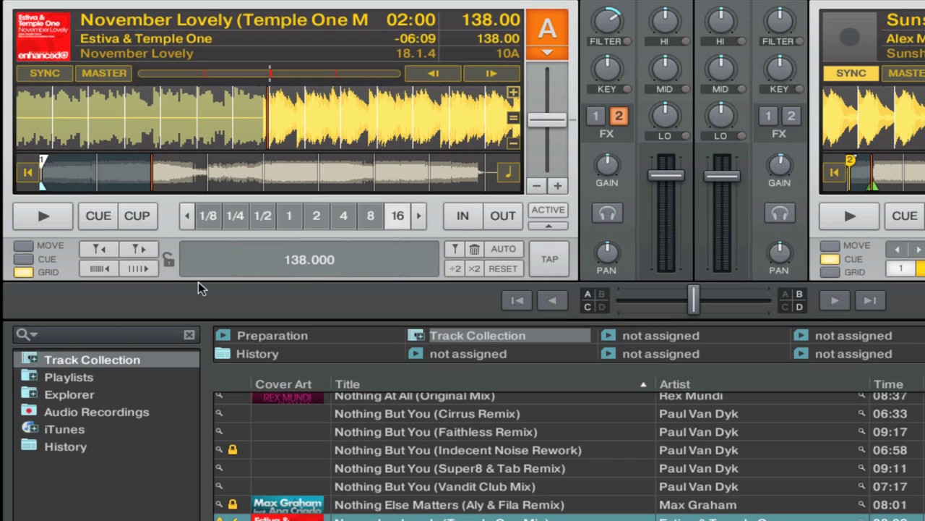
Step: Lock deck A's beat grid at 138.000 BPM using the padlock beside the BPM field
left_click(171, 264)
left_click(170, 262)
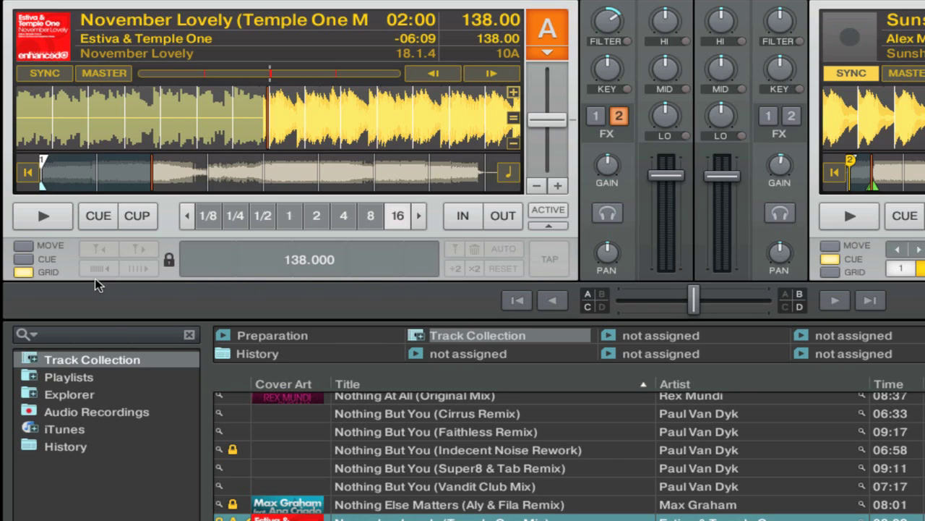
left_click(26, 259)
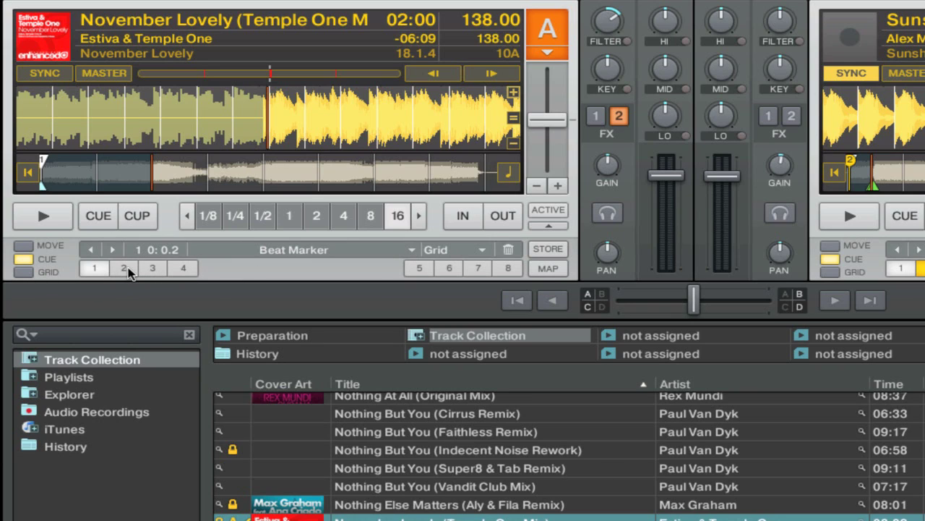
left_click(124, 269)
left_click(473, 250)
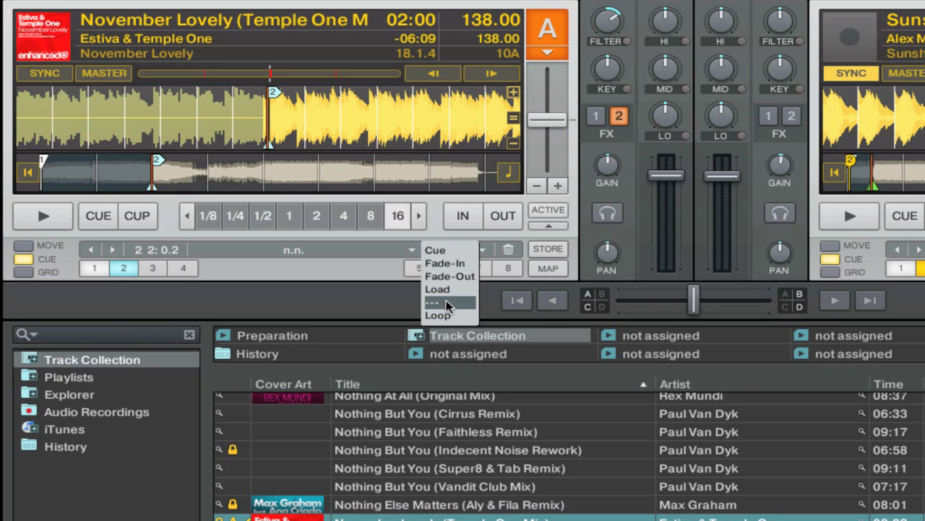
left_click(447, 301)
left_click(508, 248)
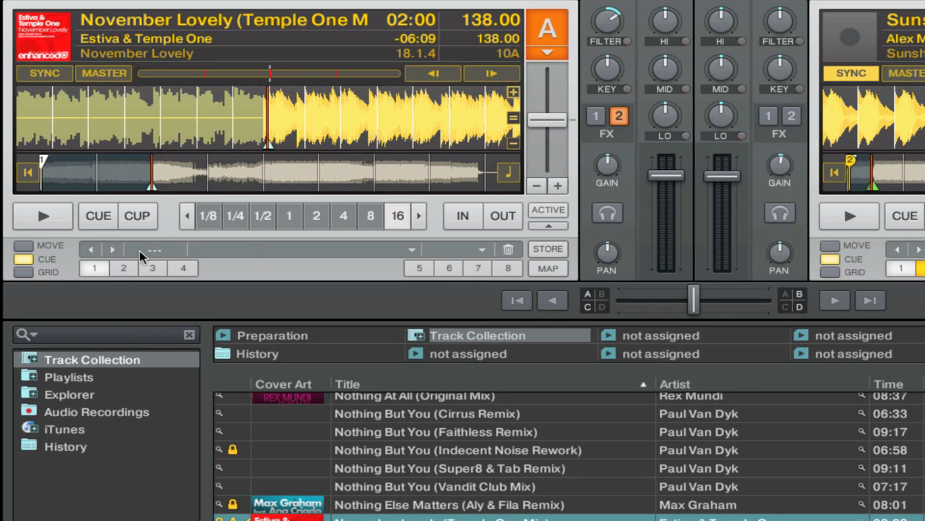
left_click(24, 271)
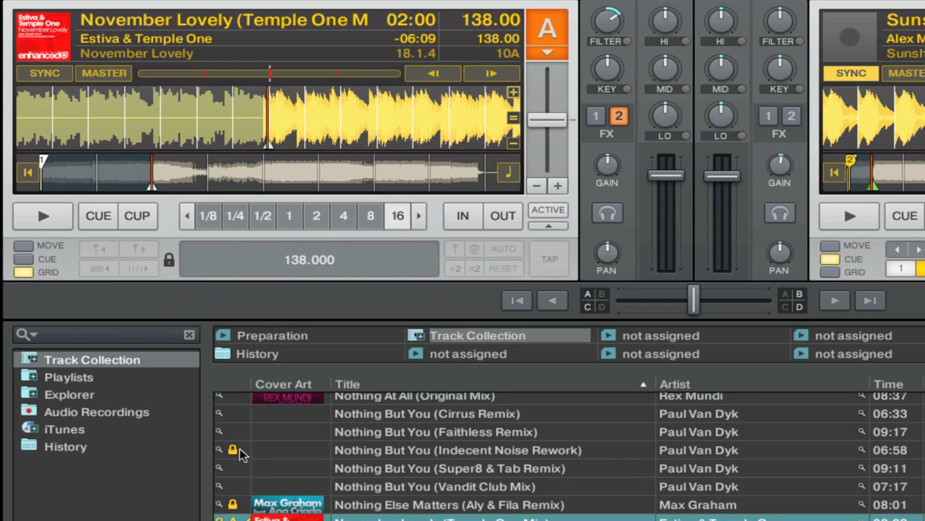
Step: Select Nothing But You (Indecent Noise Rework), then On A Good Day (Jer Martin Remix) further down
left_click(271, 450)
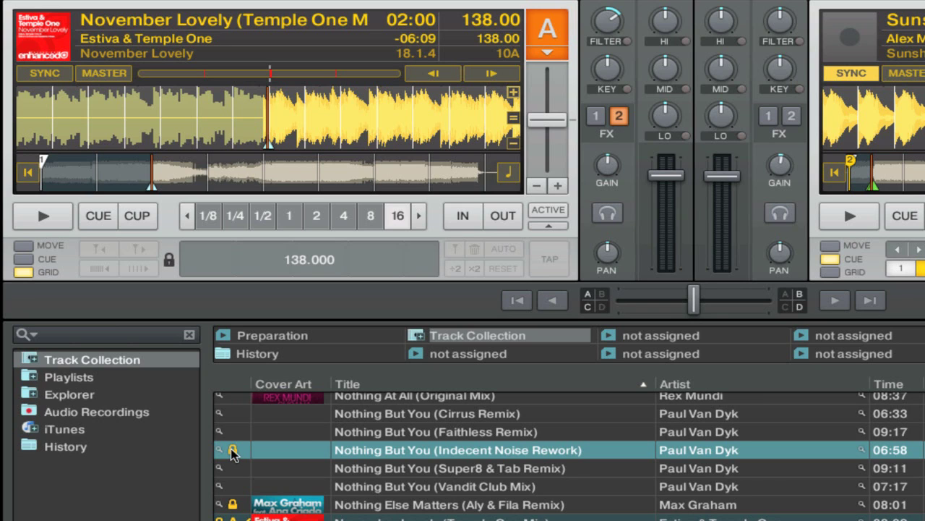
scroll(340, 446, "down", 5)
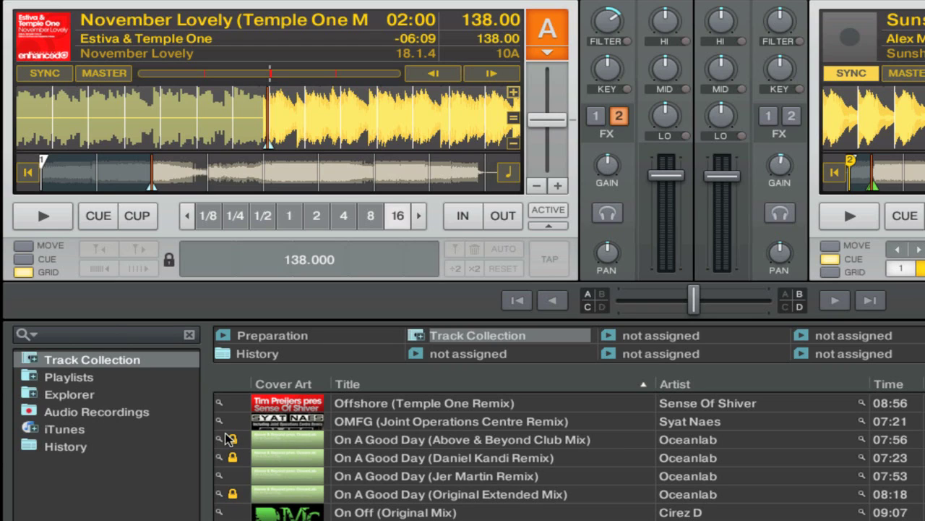
left_click(365, 480)
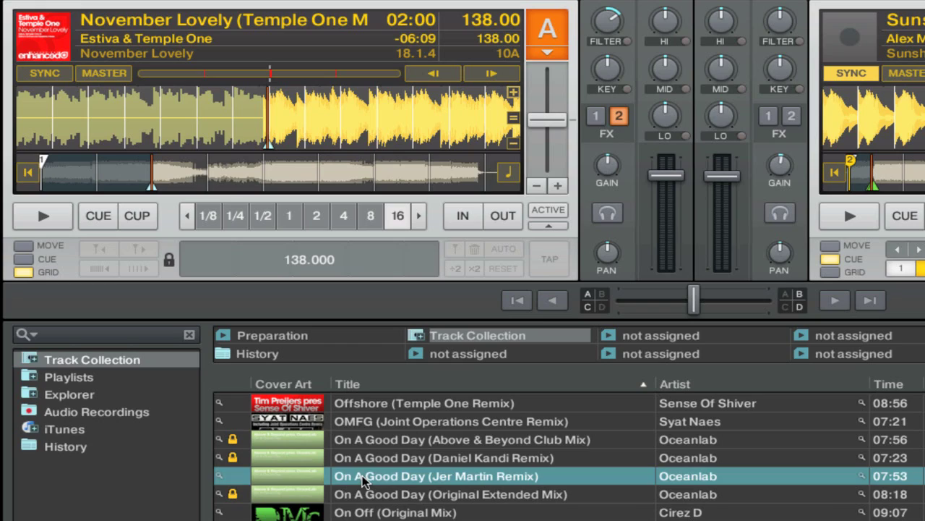